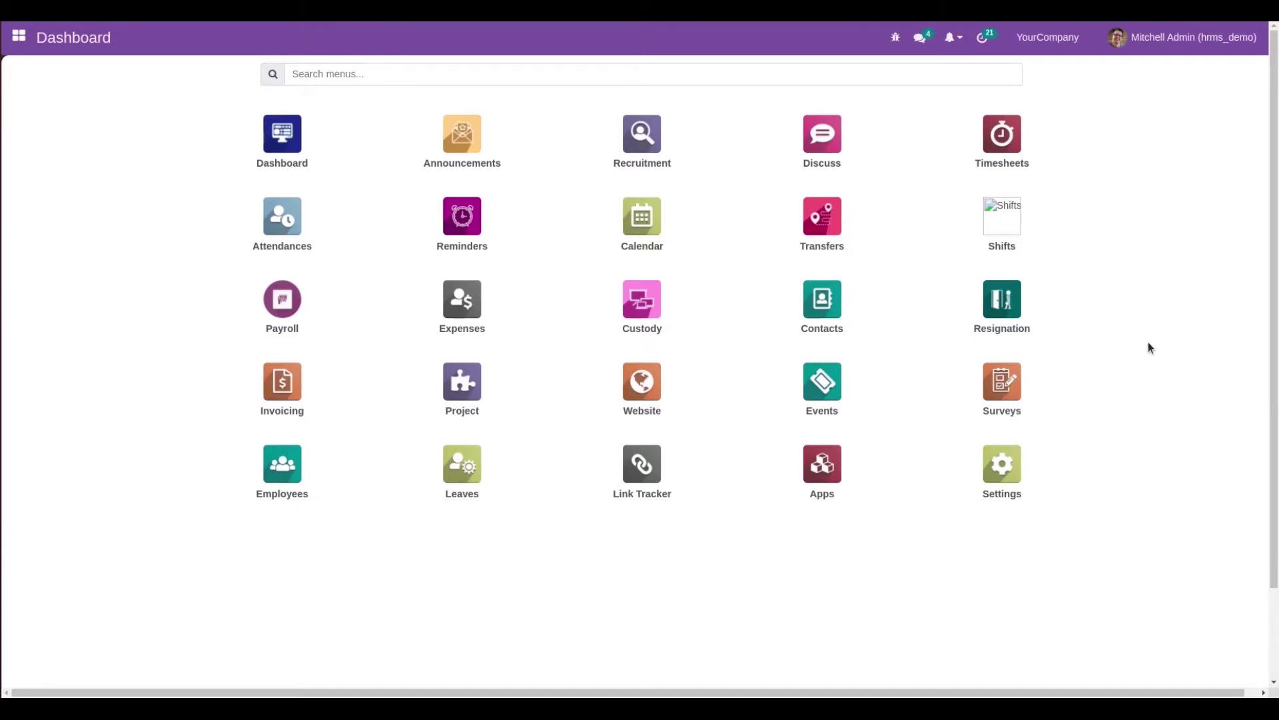
Search all modules for 'announc', confirm Open HRMS Official Announcements is installed, and return home
click(803, 465)
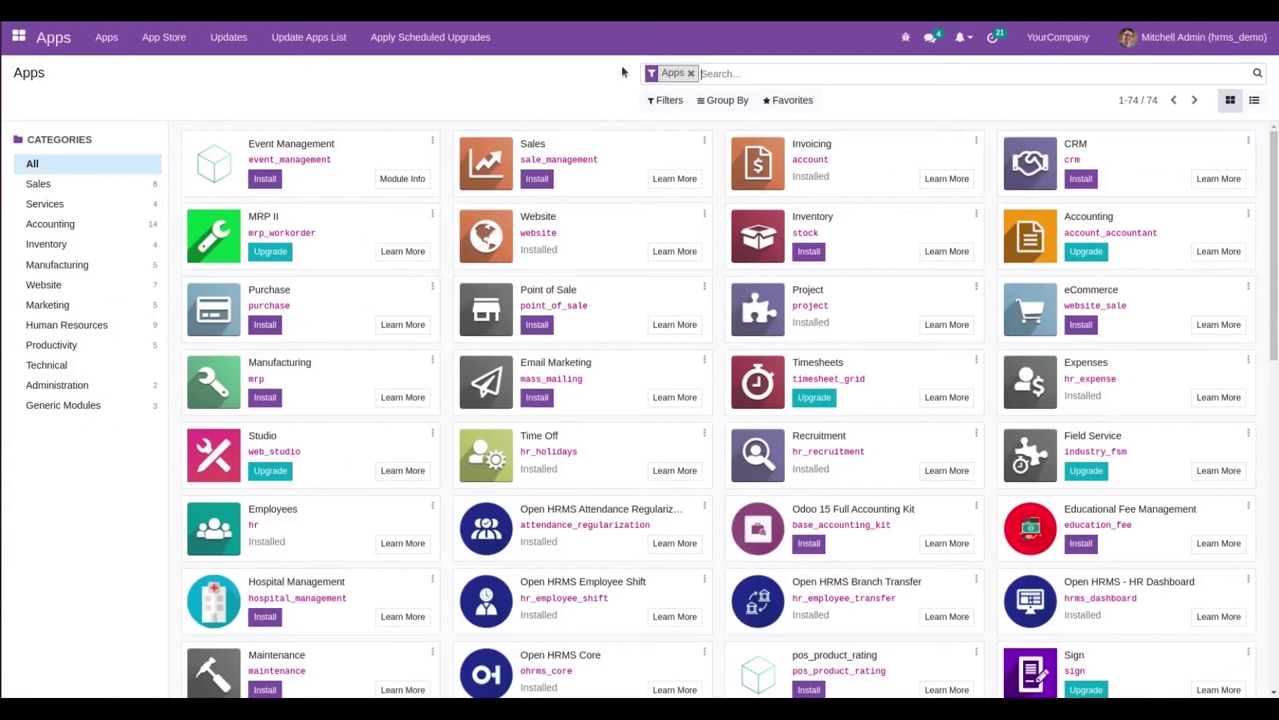
click(690, 73)
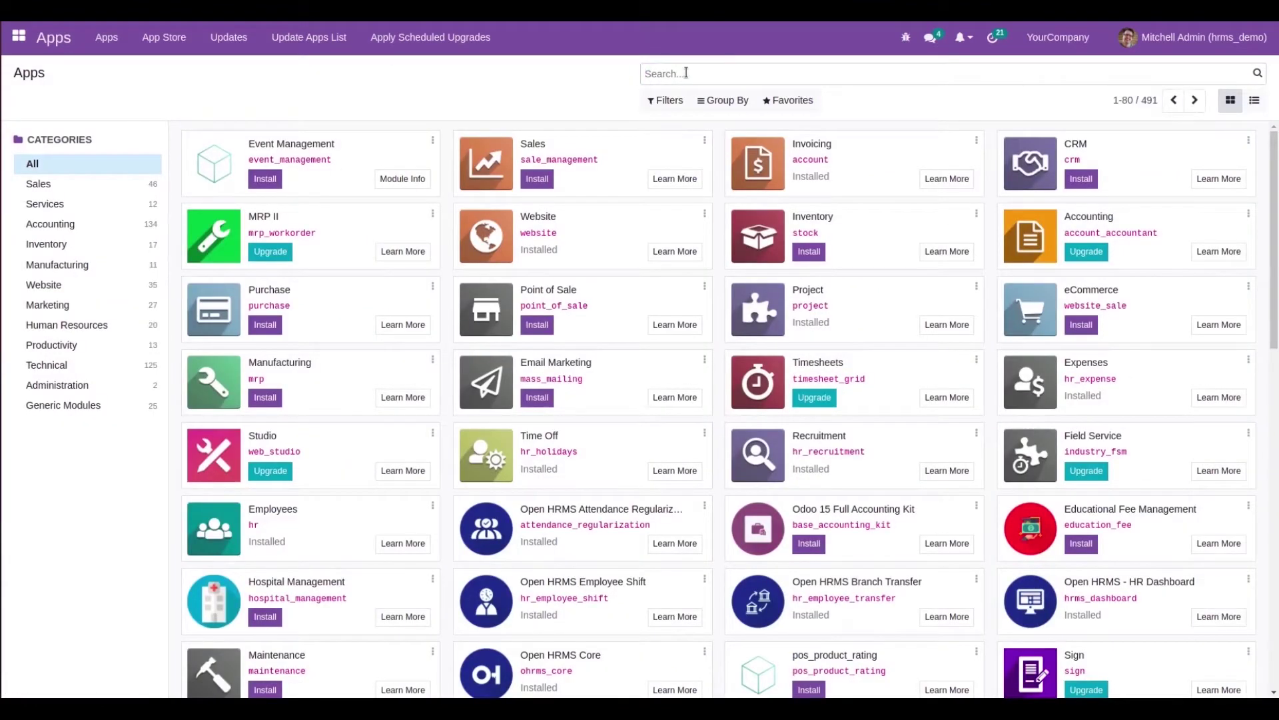
text(announc)
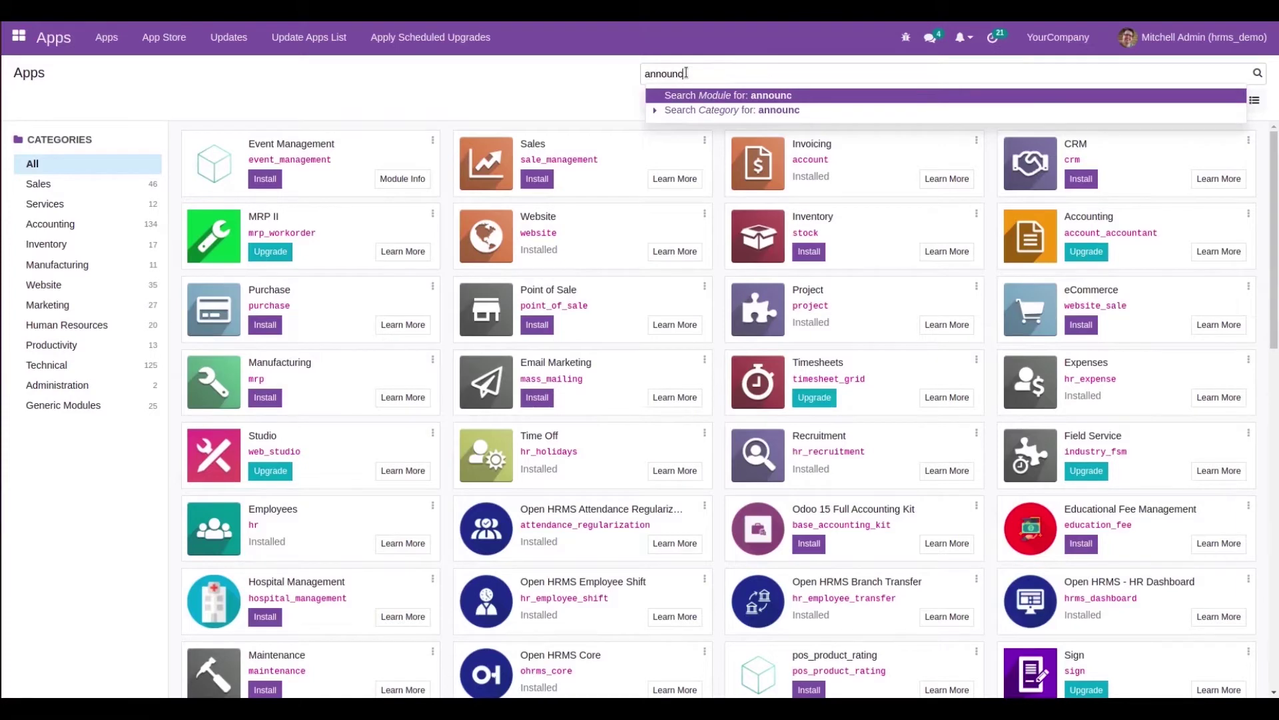
key(Return)
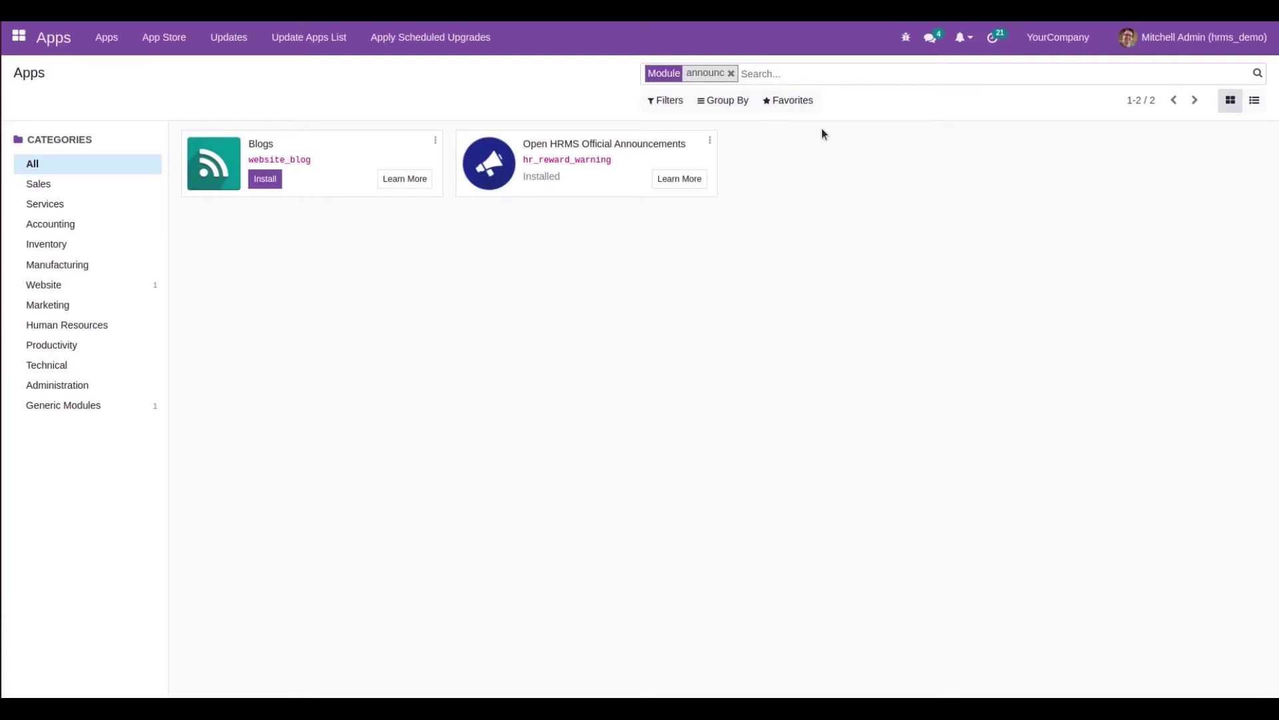
click(19, 37)
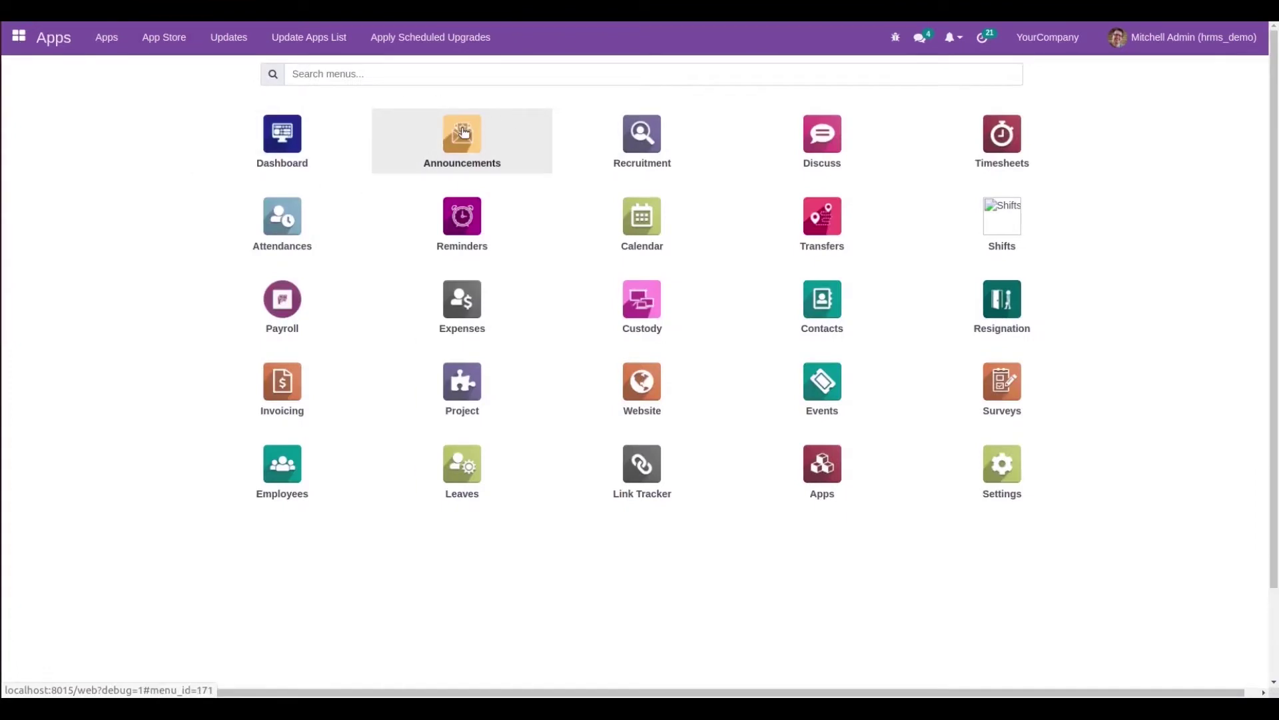
Open the Announcements app to view the eleven expired announcements
click(465, 133)
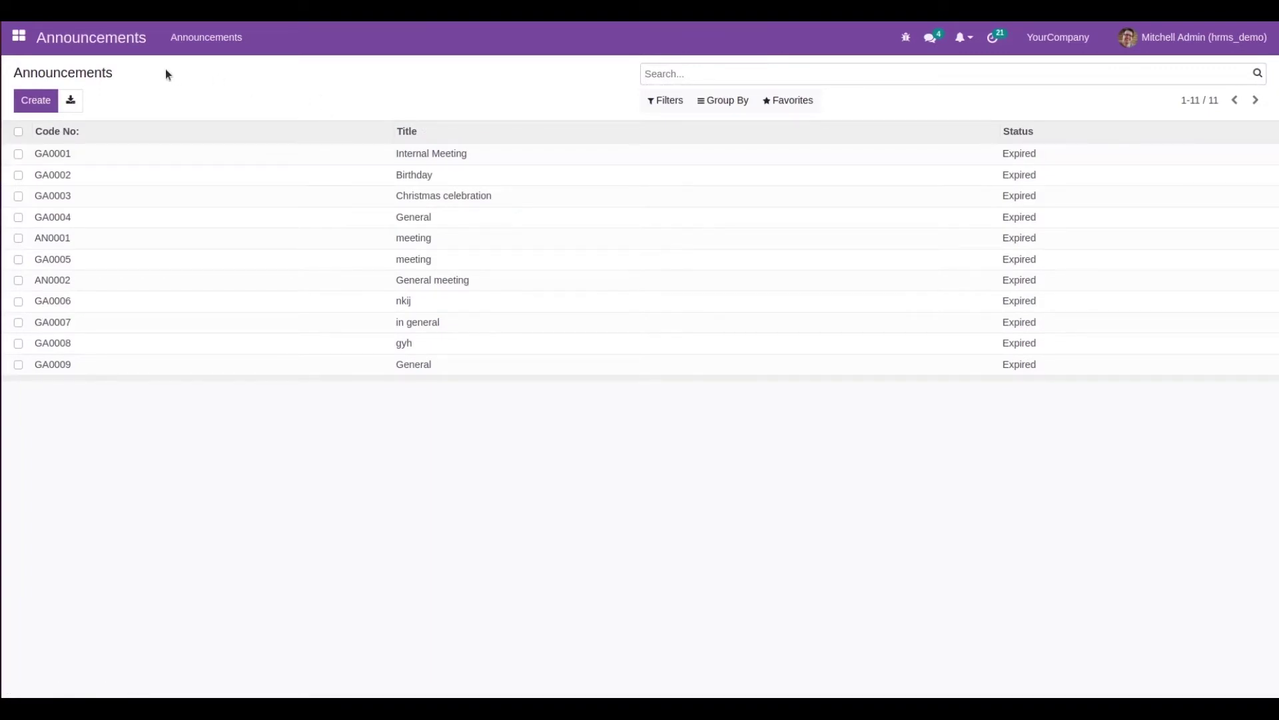
mouse_move(420, 130)
Start a new general announcement titled 'General meeting'
click(30, 102)
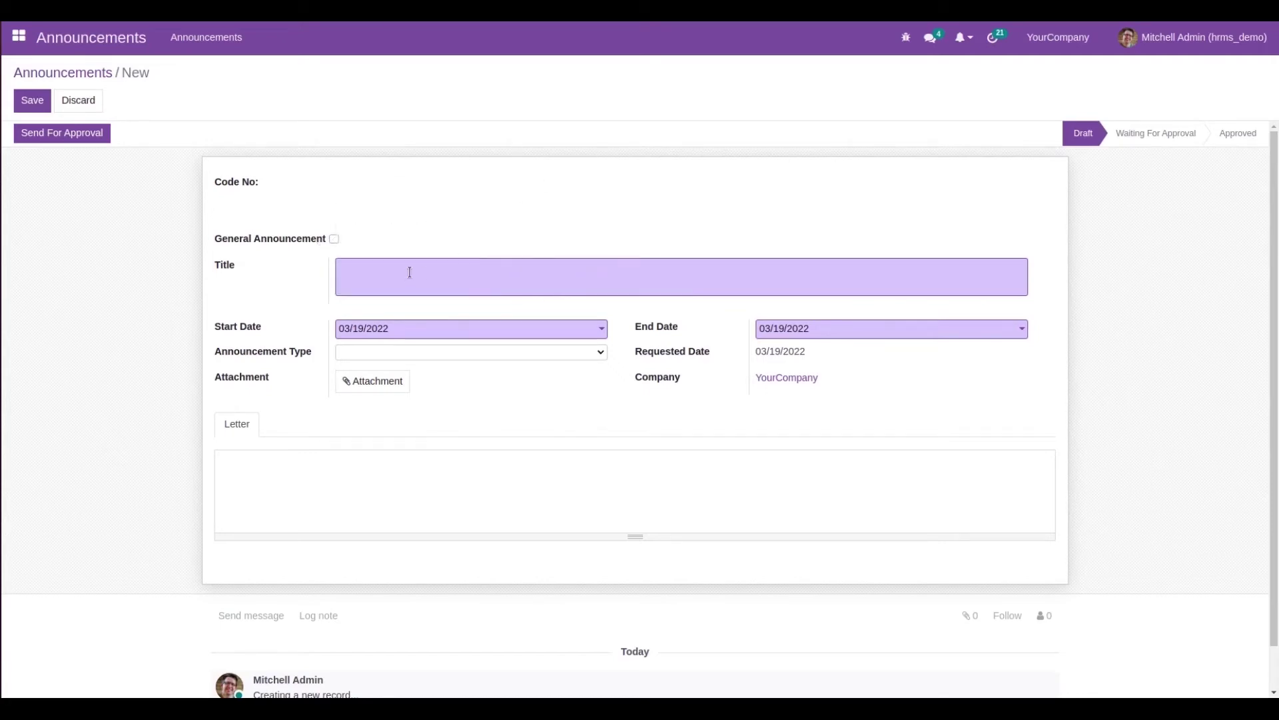
click(367, 270)
click(333, 239)
click(369, 272)
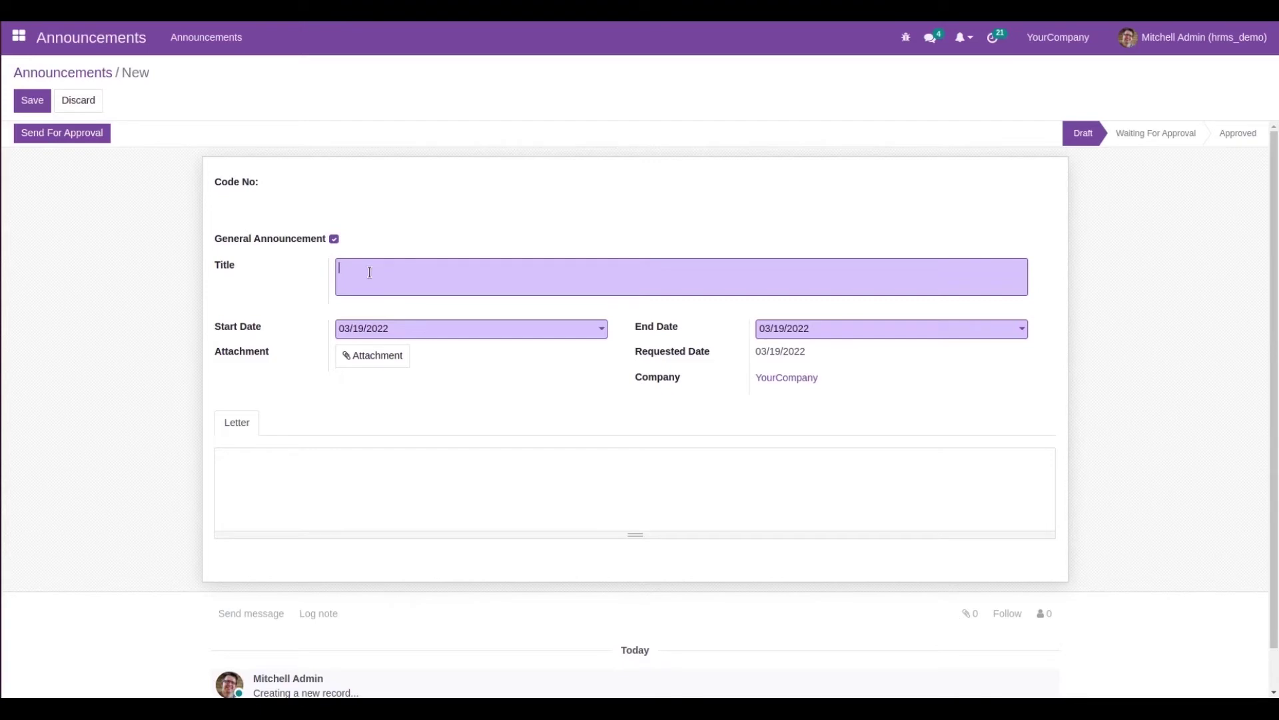
text(General meeting)
Close the attachment file chooser without a file and save the announcement as GA0010
mouse_move(677, 357)
click(349, 358)
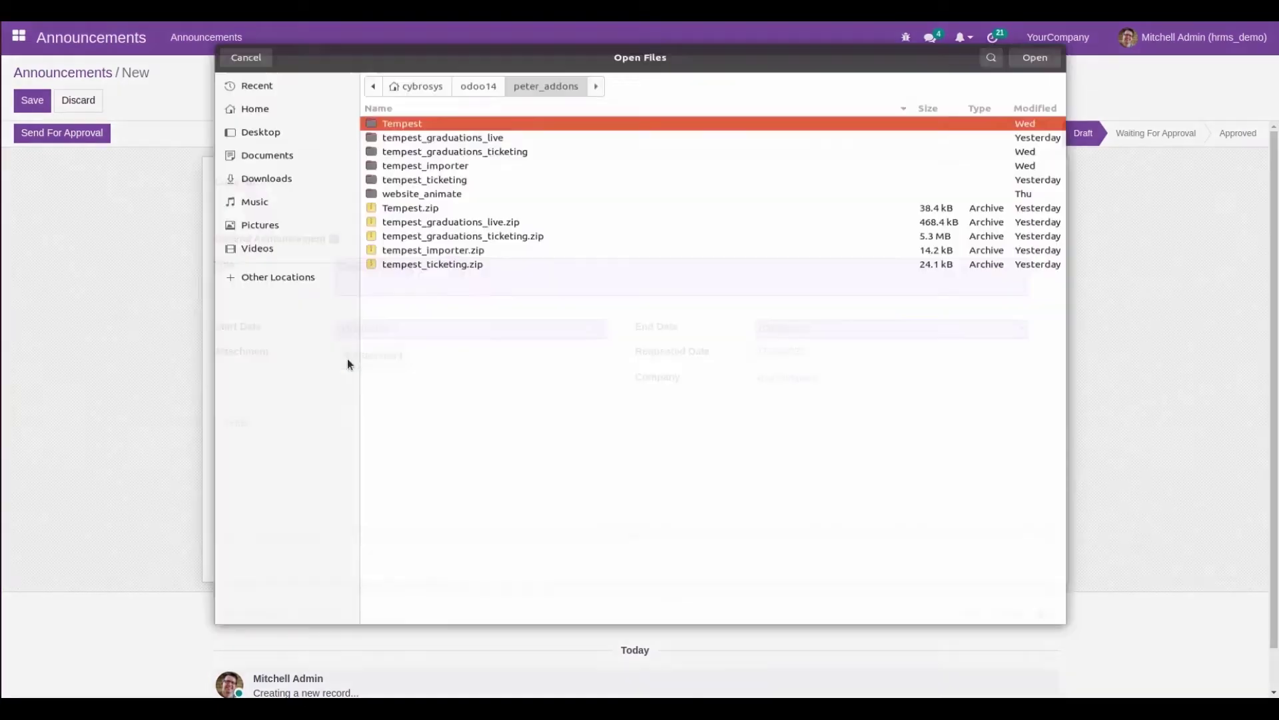
click(246, 22)
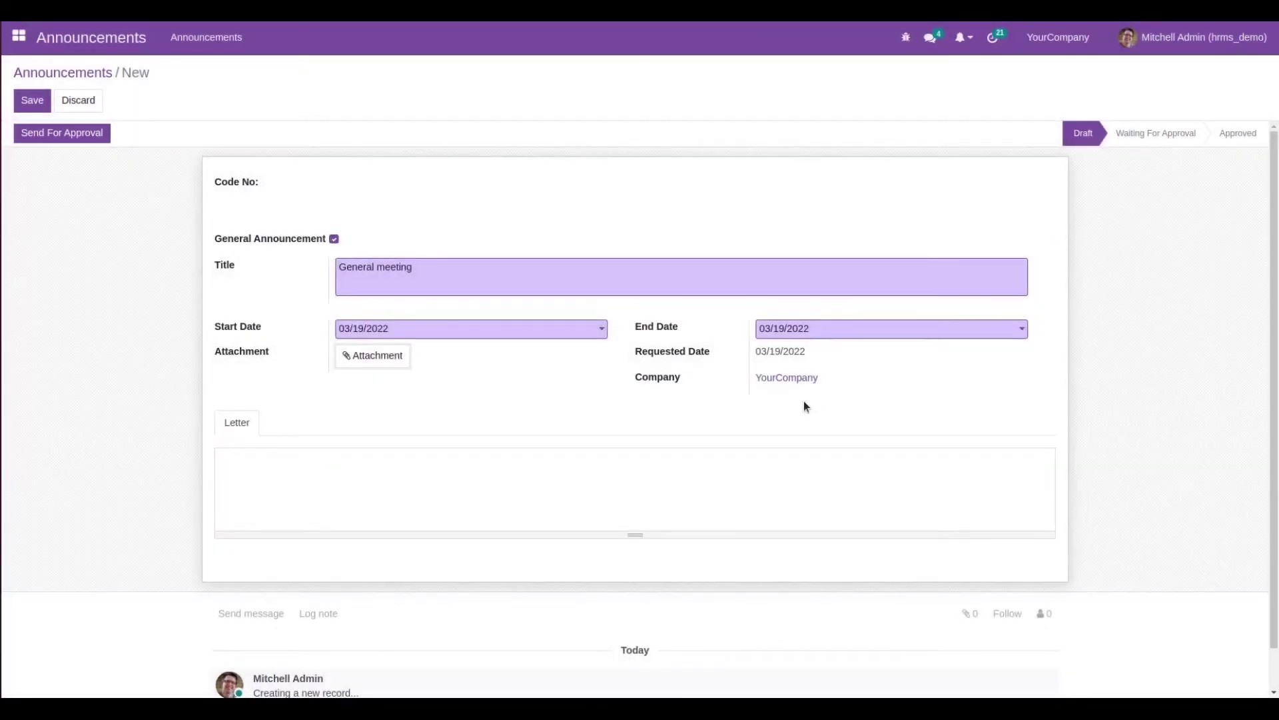
click(267, 481)
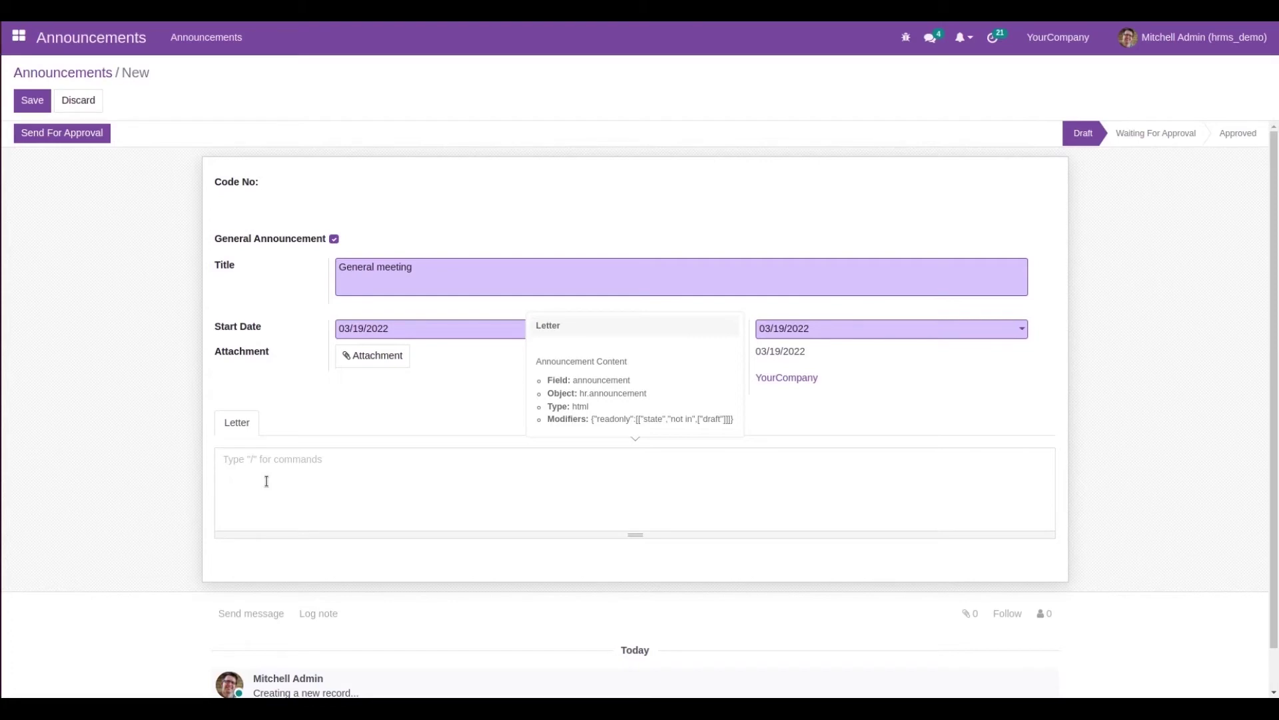
click(33, 102)
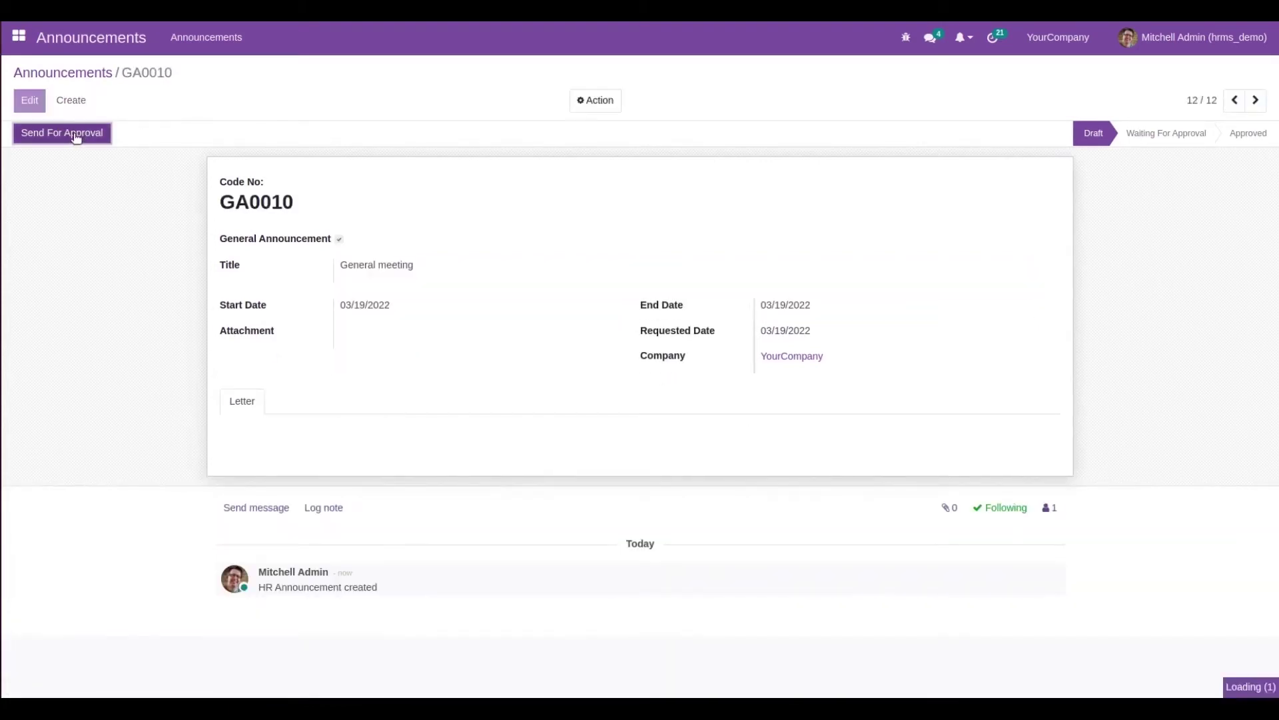
Send GA0010 for approval, approve it, and go back to the Announcements list
click(75, 135)
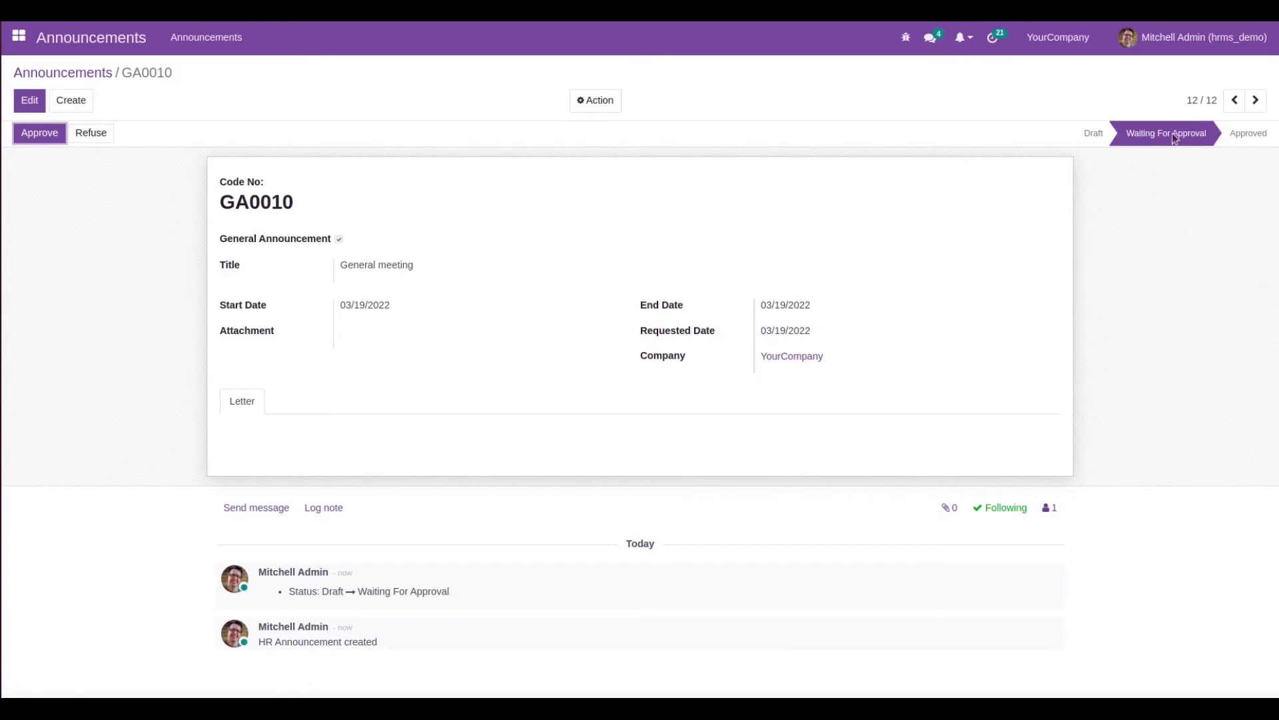
mouse_move(1161, 136)
click(47, 133)
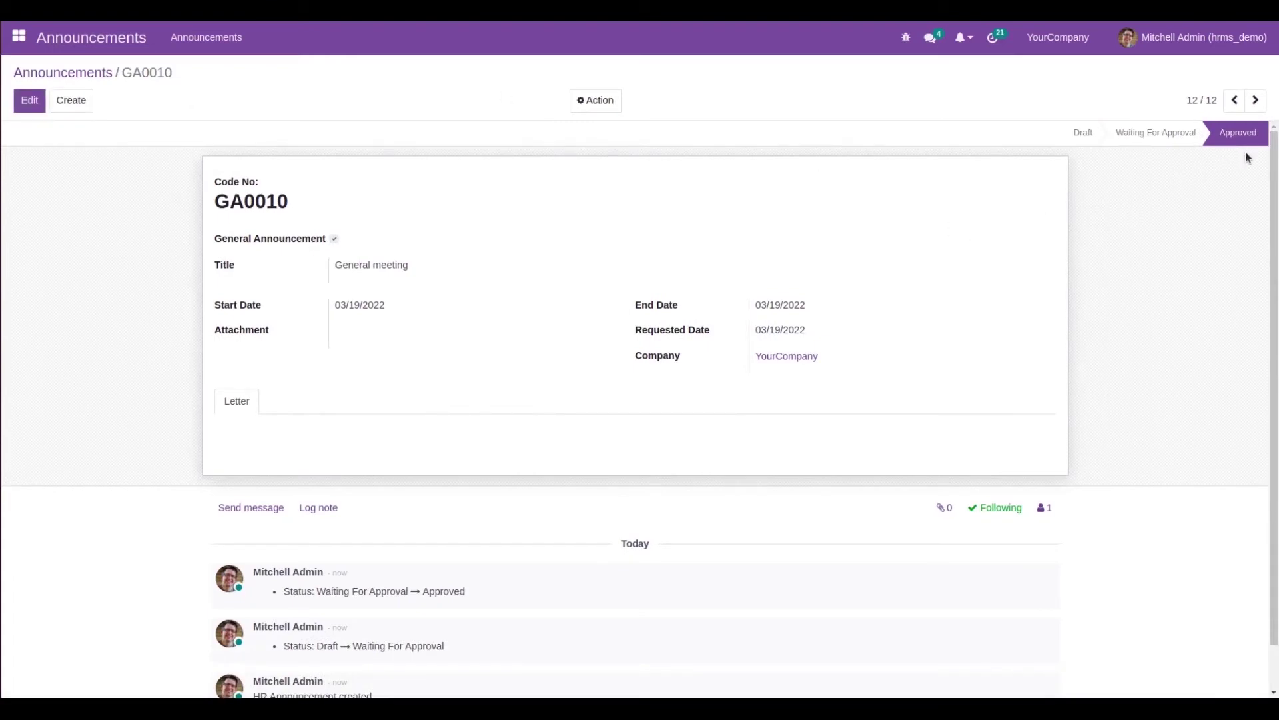
double_click(309, 212)
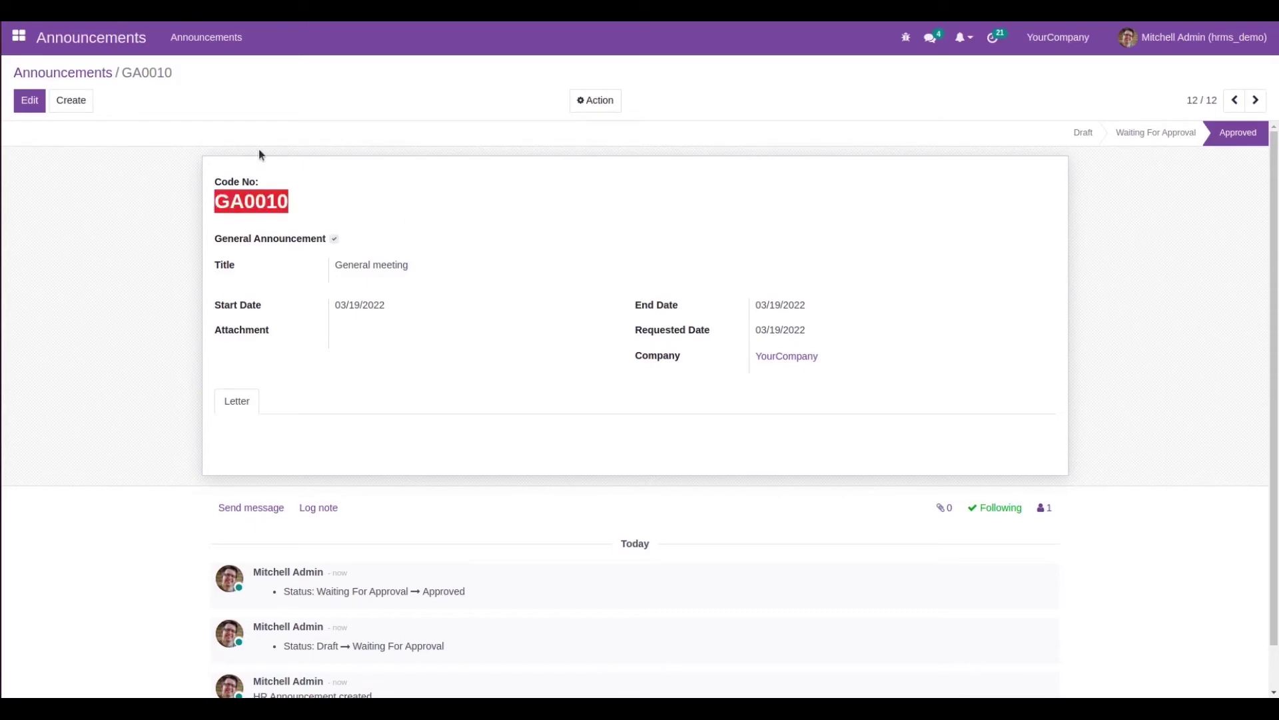
click(103, 75)
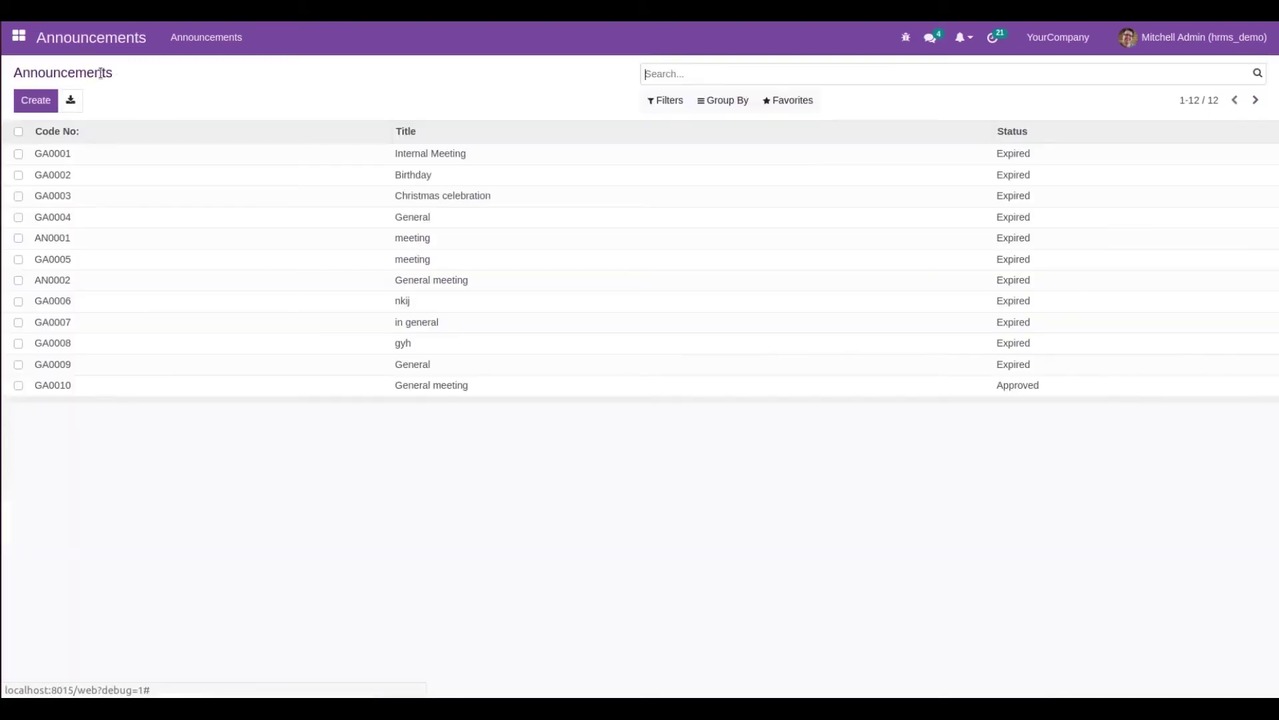
Check GA0010 on the HR Dashboard's Announcements panel, then open its record from Announcements
click(18, 38)
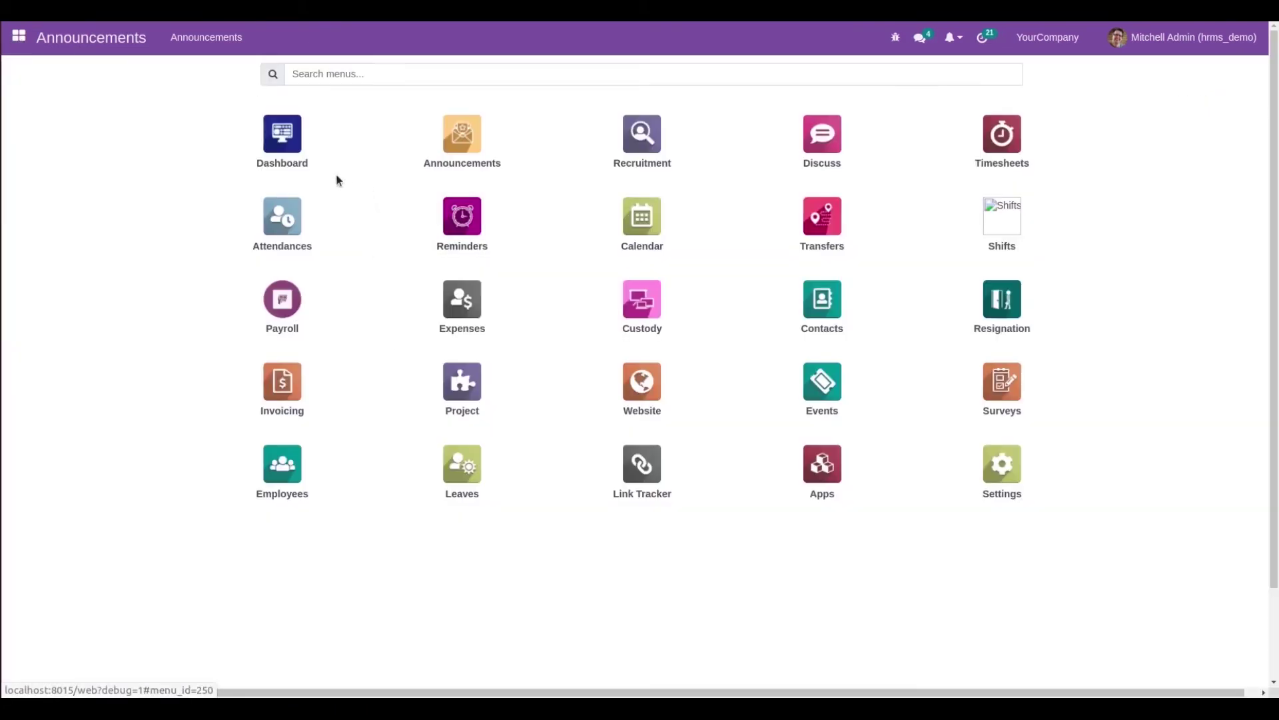
click(283, 140)
drag(1276, 273, 1276, 568)
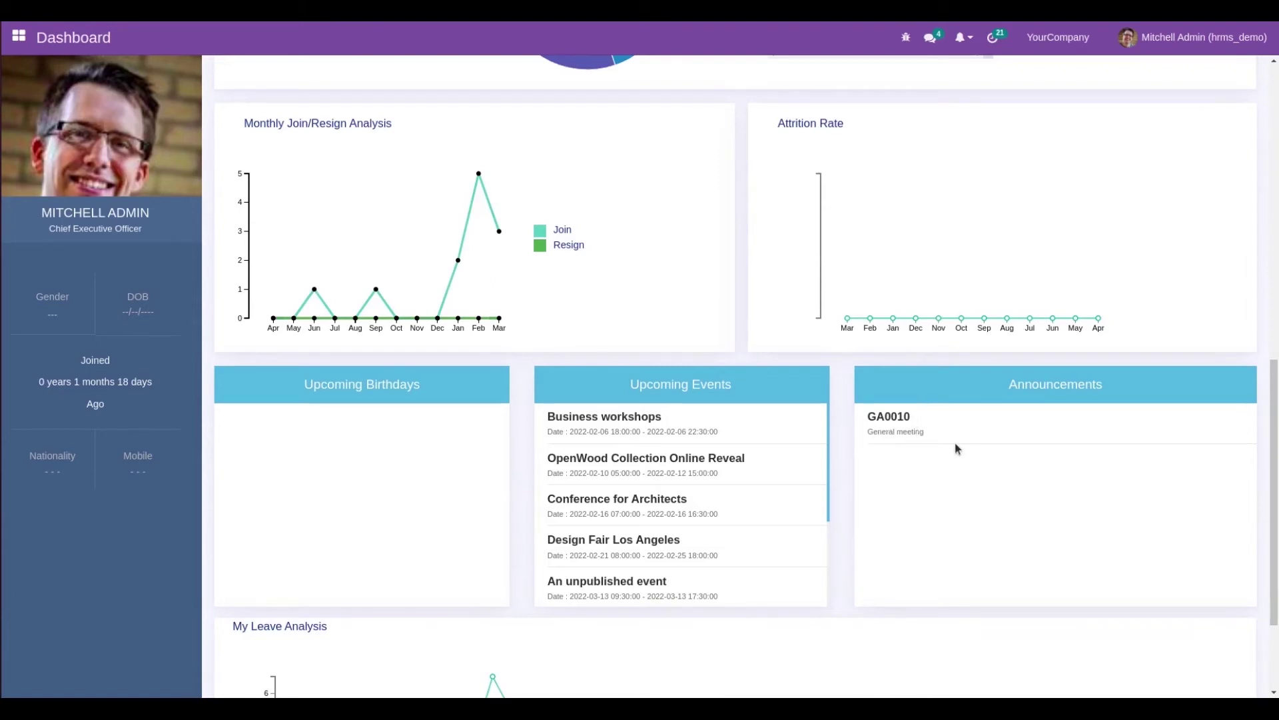
click(22, 35)
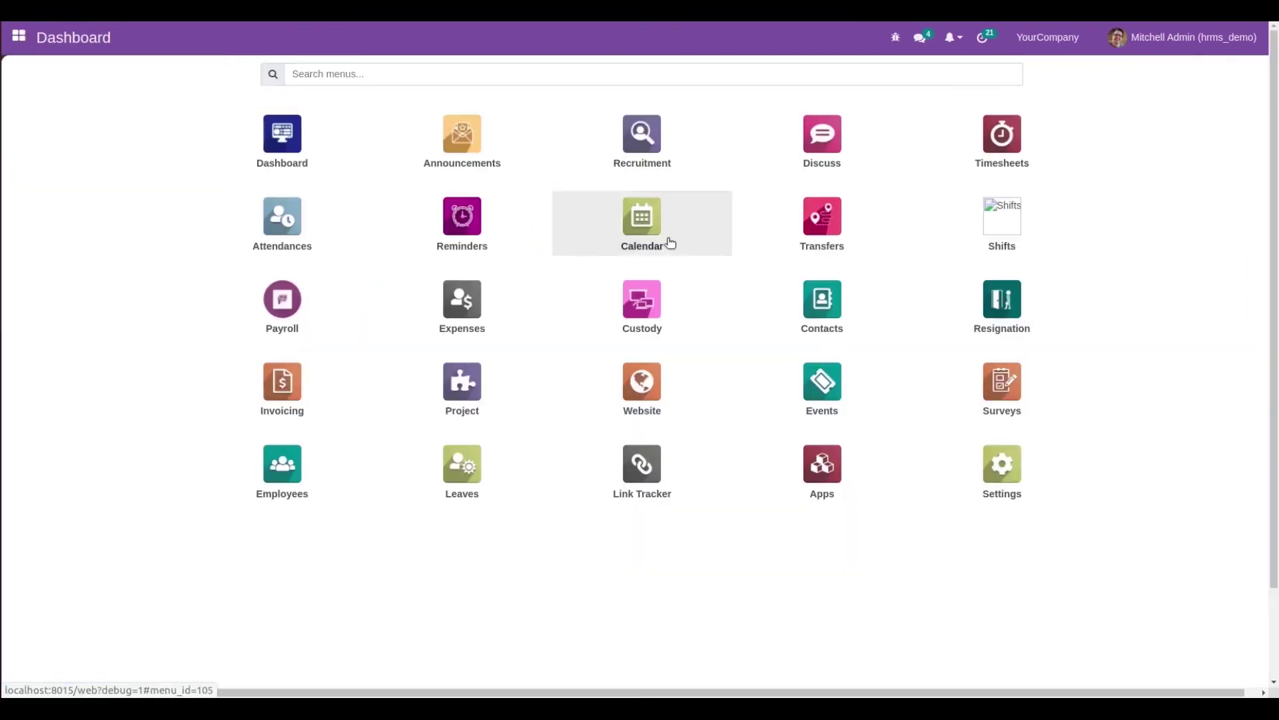
click(450, 135)
click(317, 386)
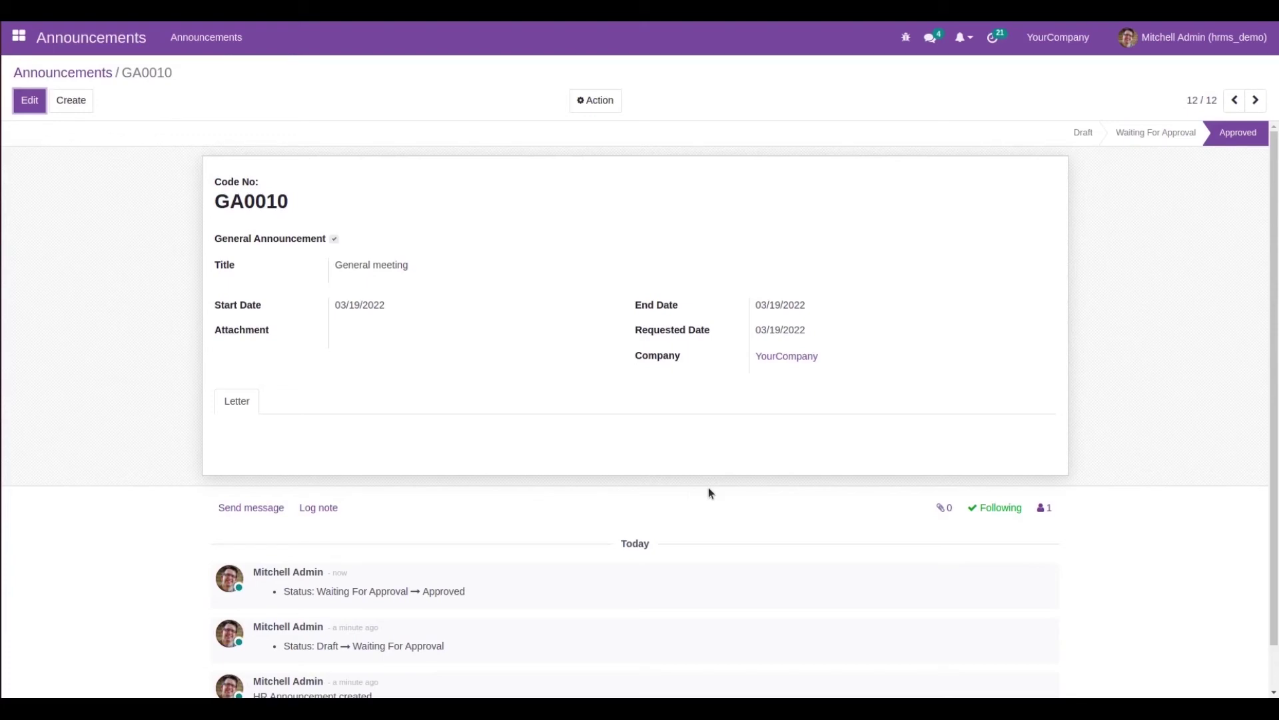
Start a new announcement titled 'Department Meeting' with end date 03/21/2022
click(78, 101)
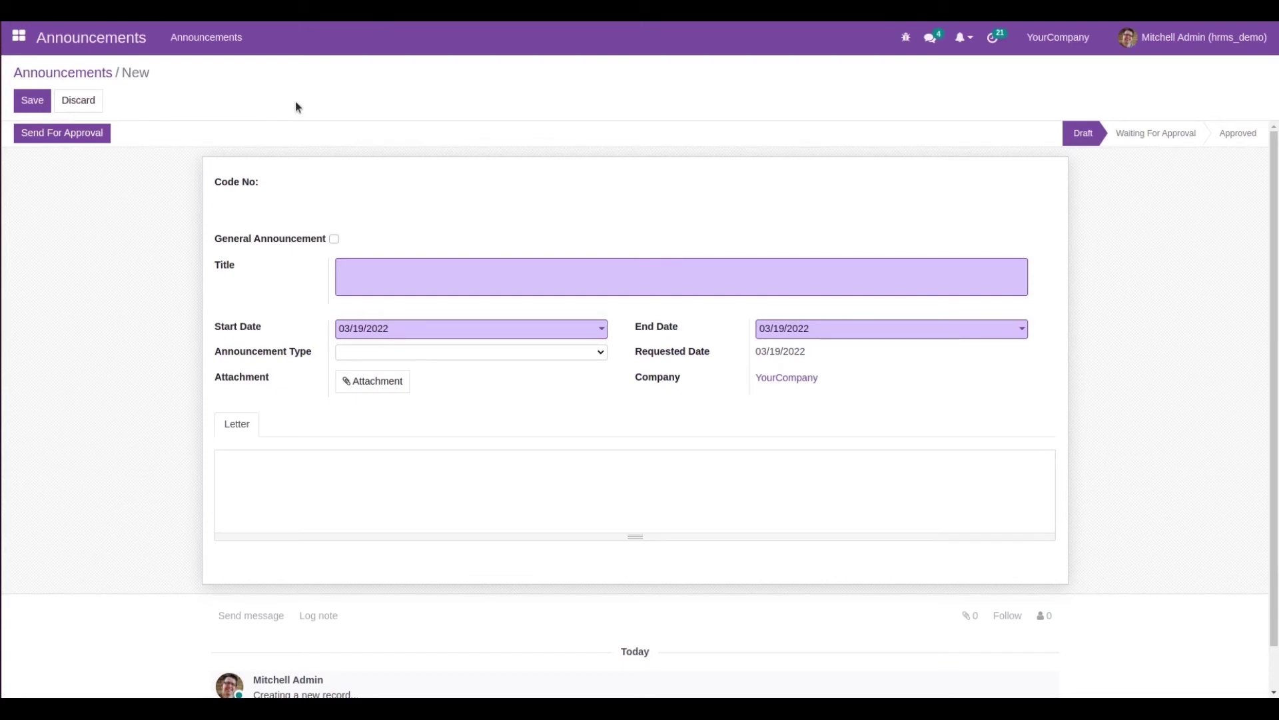
text(Department Meeting)
click(883, 333)
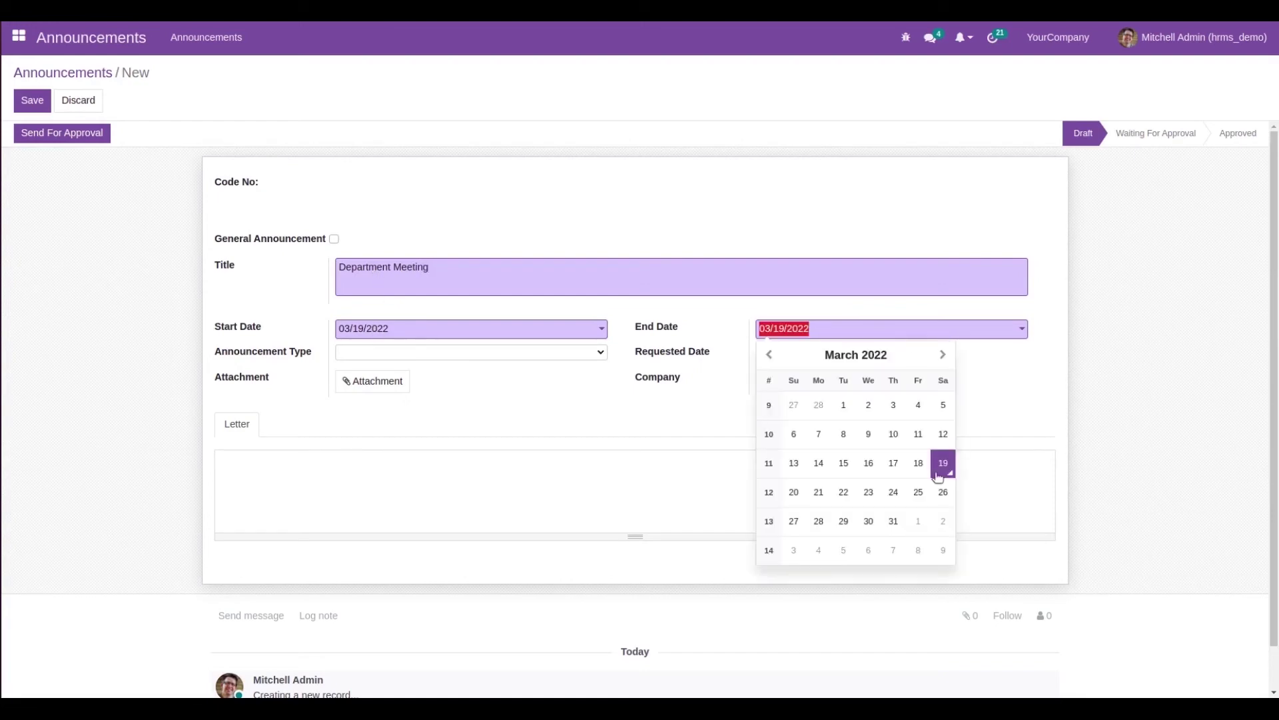
click(819, 492)
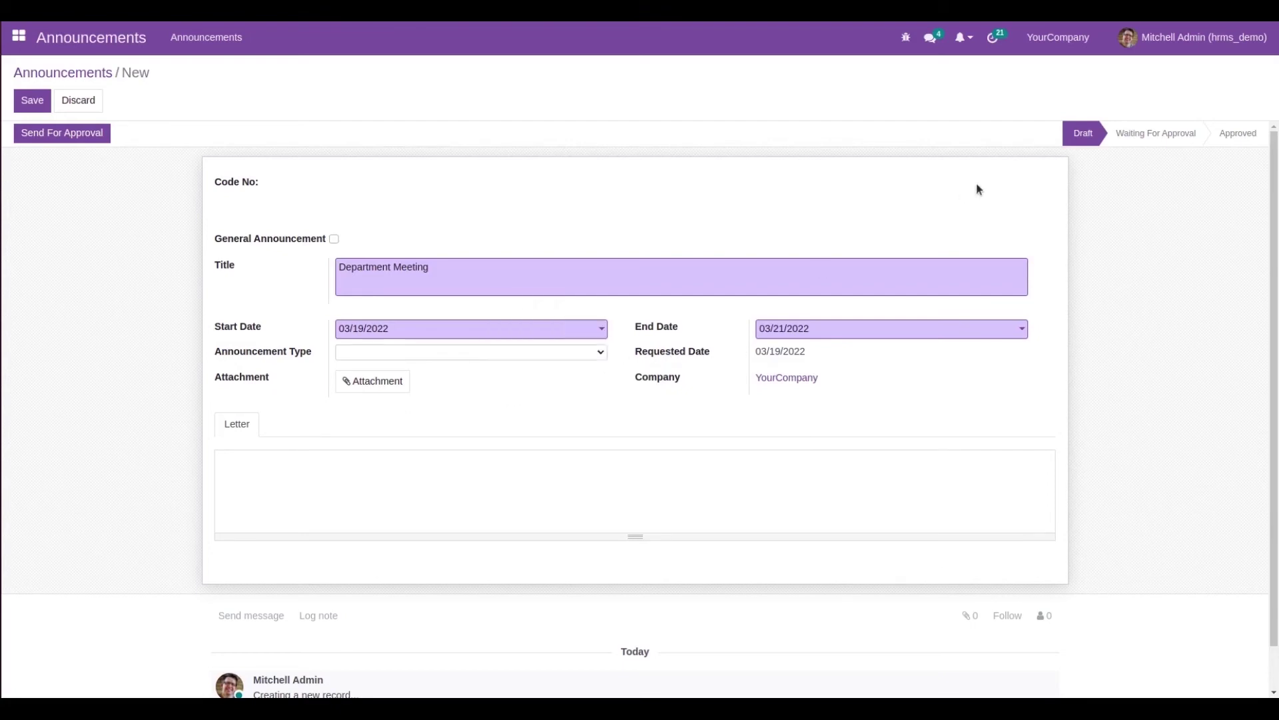
Target the announcement at specific employees, adding two recipients
click(370, 353)
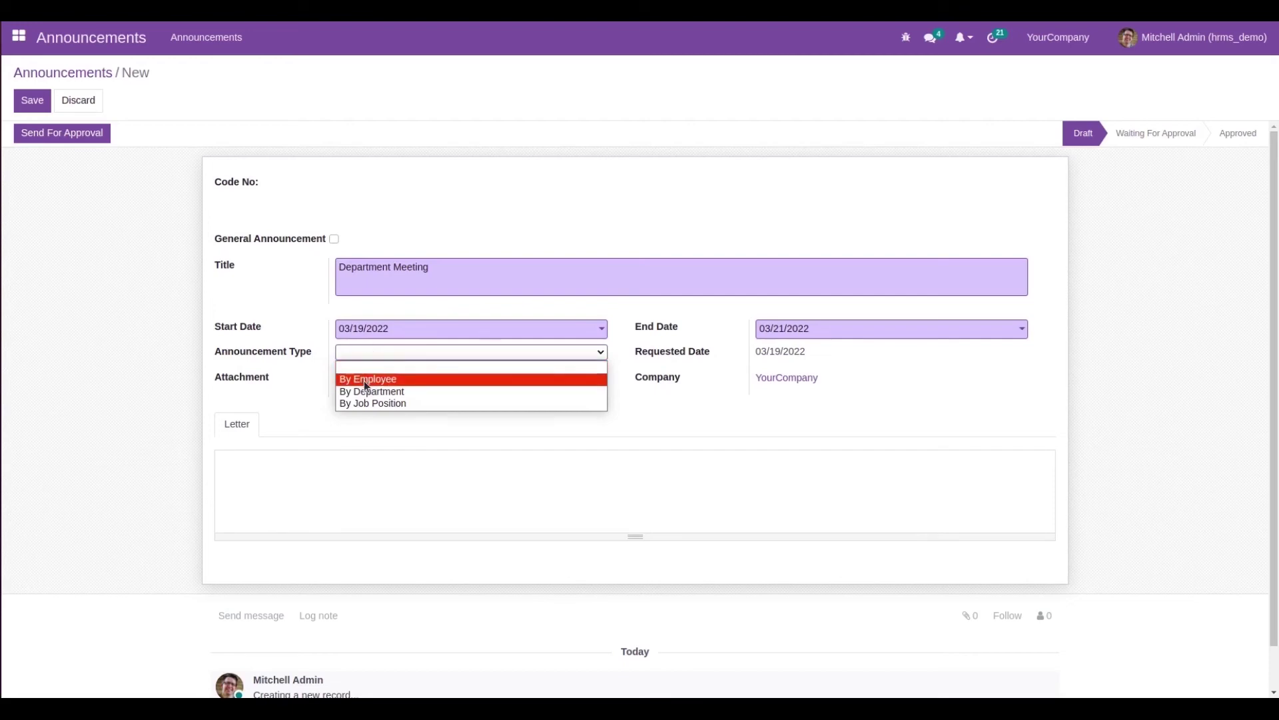
click(364, 380)
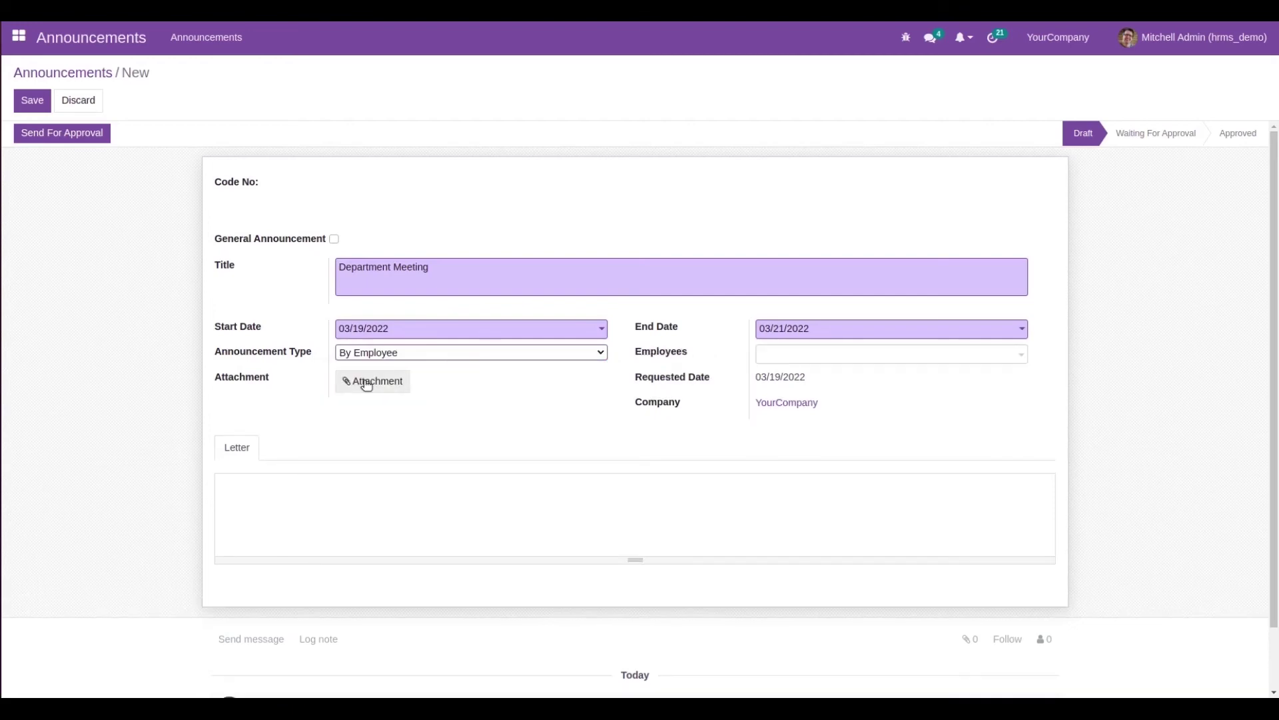
click(802, 359)
click(805, 393)
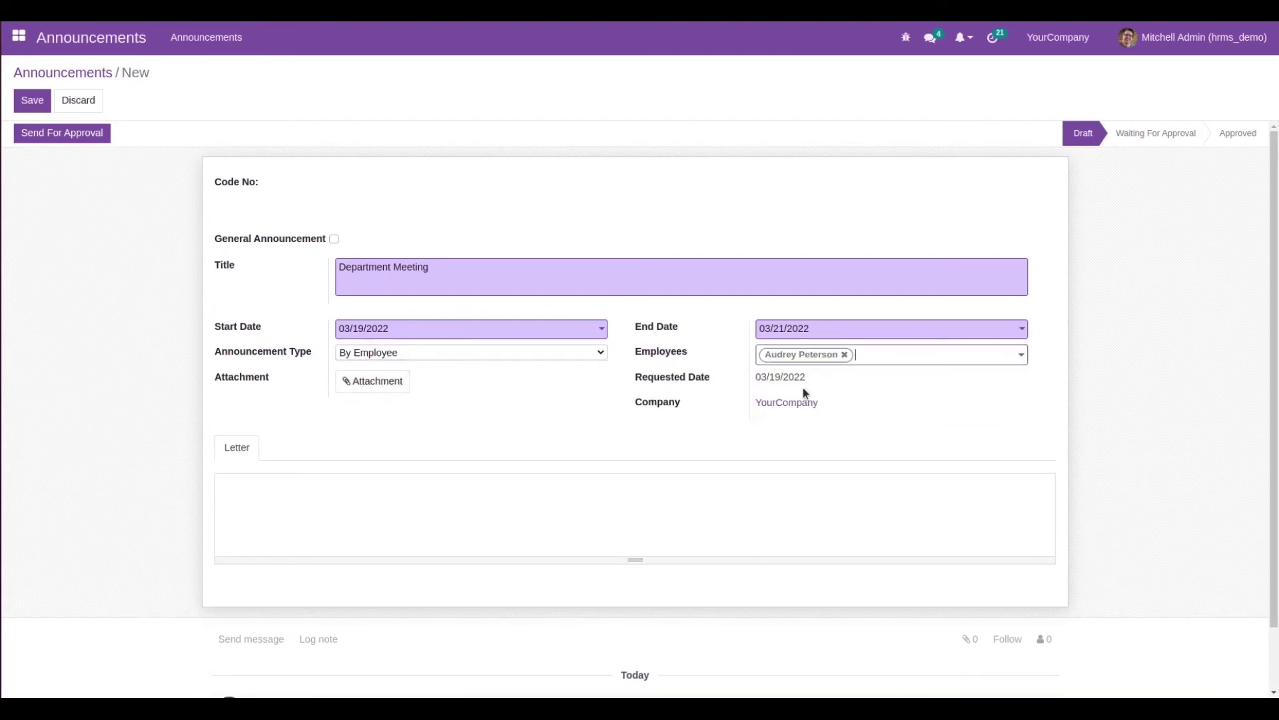
click(879, 355)
click(870, 414)
Switch the type to By Department and add the Management and Marketing departments
click(437, 352)
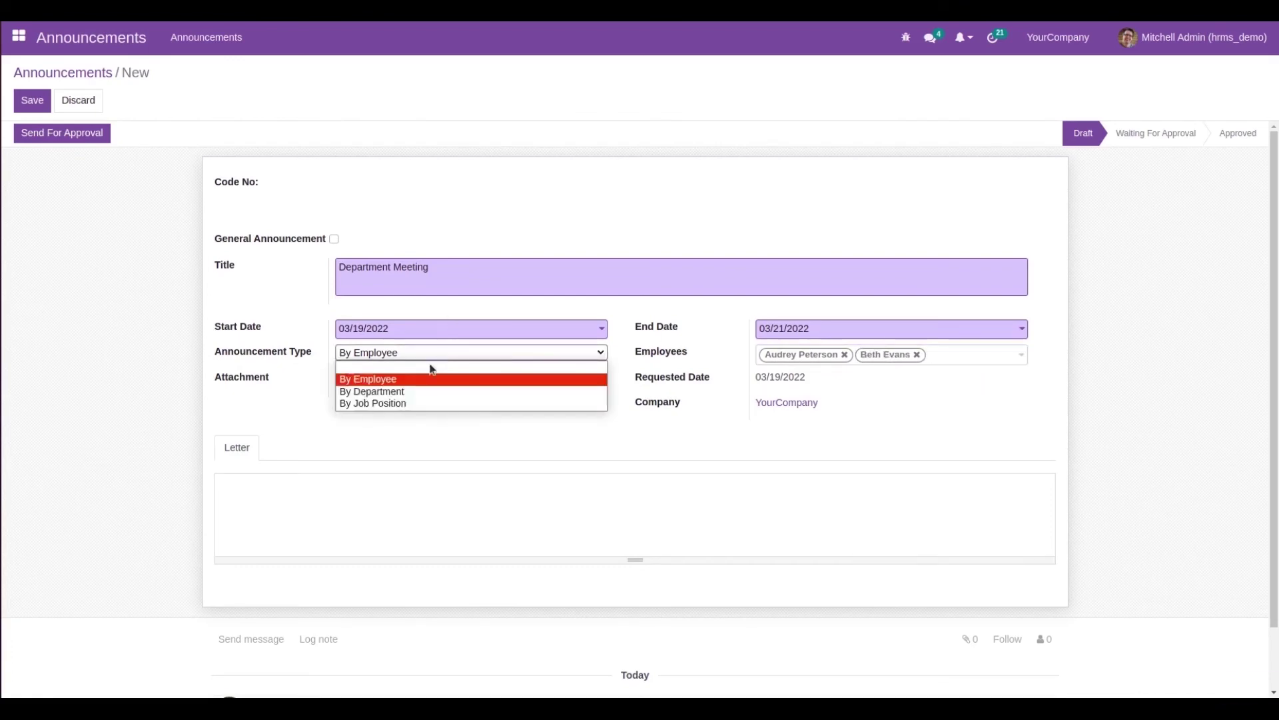
click(398, 393)
click(820, 352)
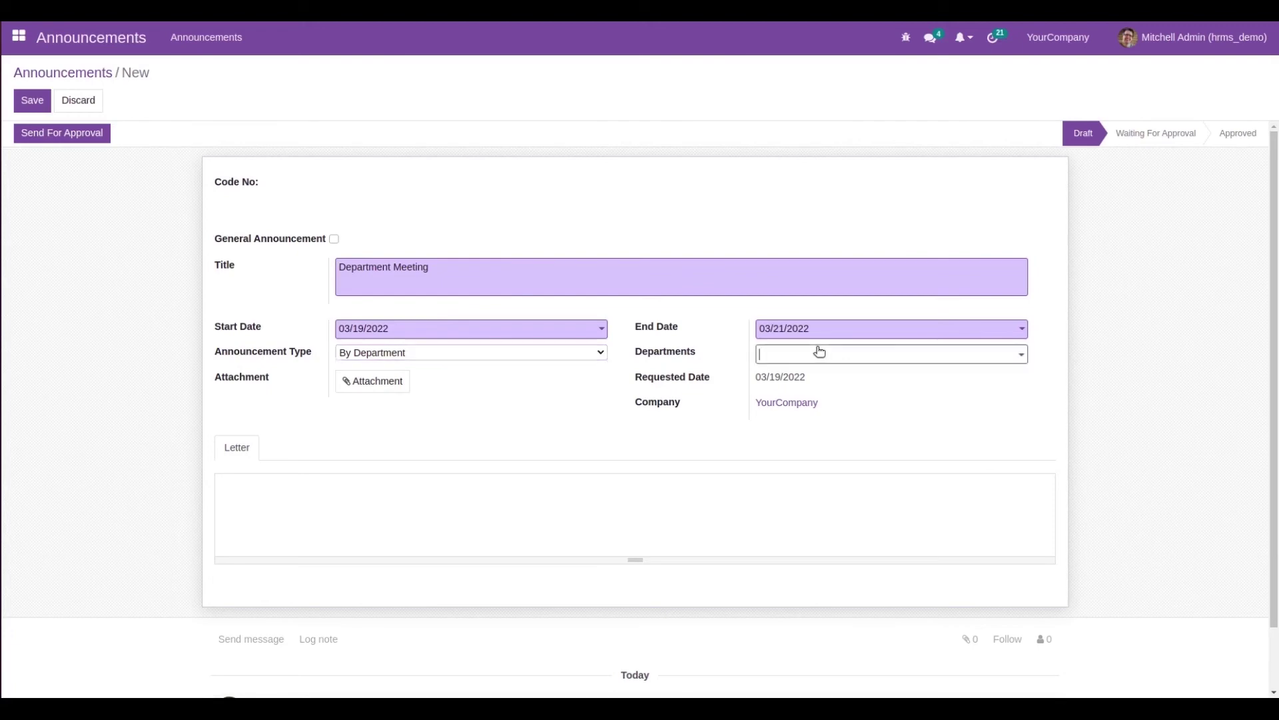
click(802, 392)
click(904, 358)
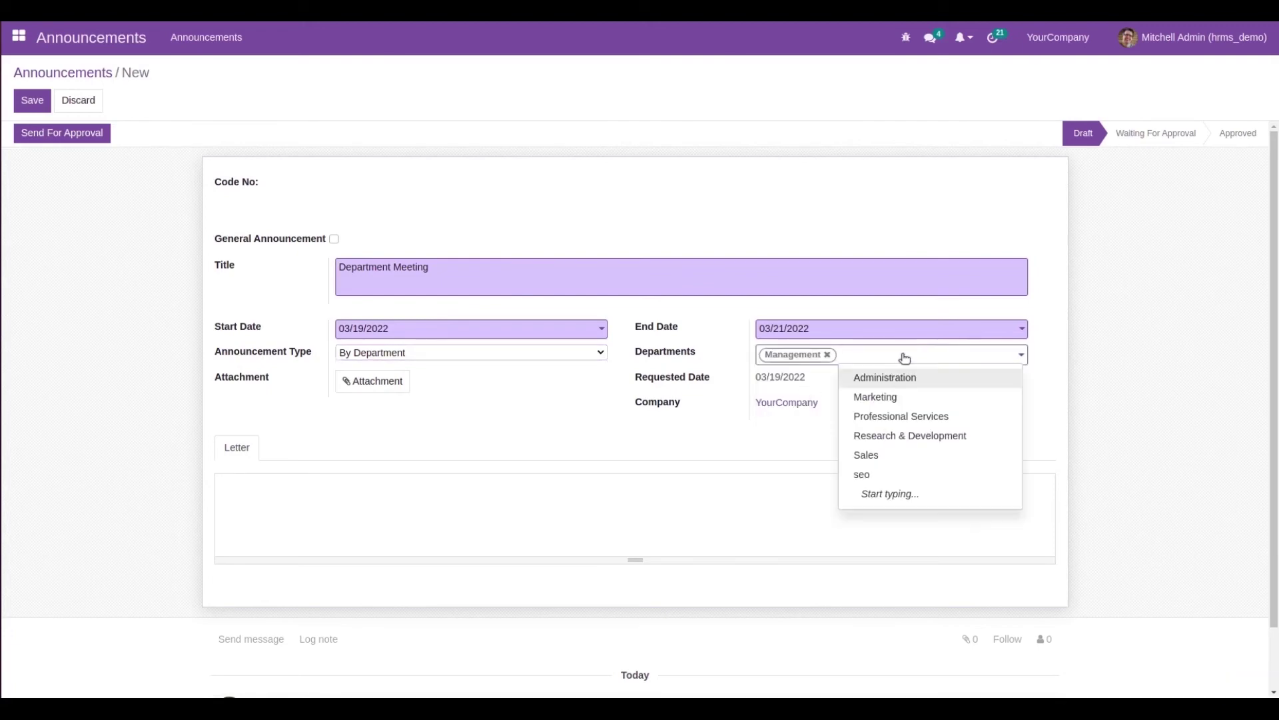
click(902, 397)
click(586, 352)
Briefly try By Job Position, revert to By Department, and save as AN0003
click(398, 407)
click(791, 353)
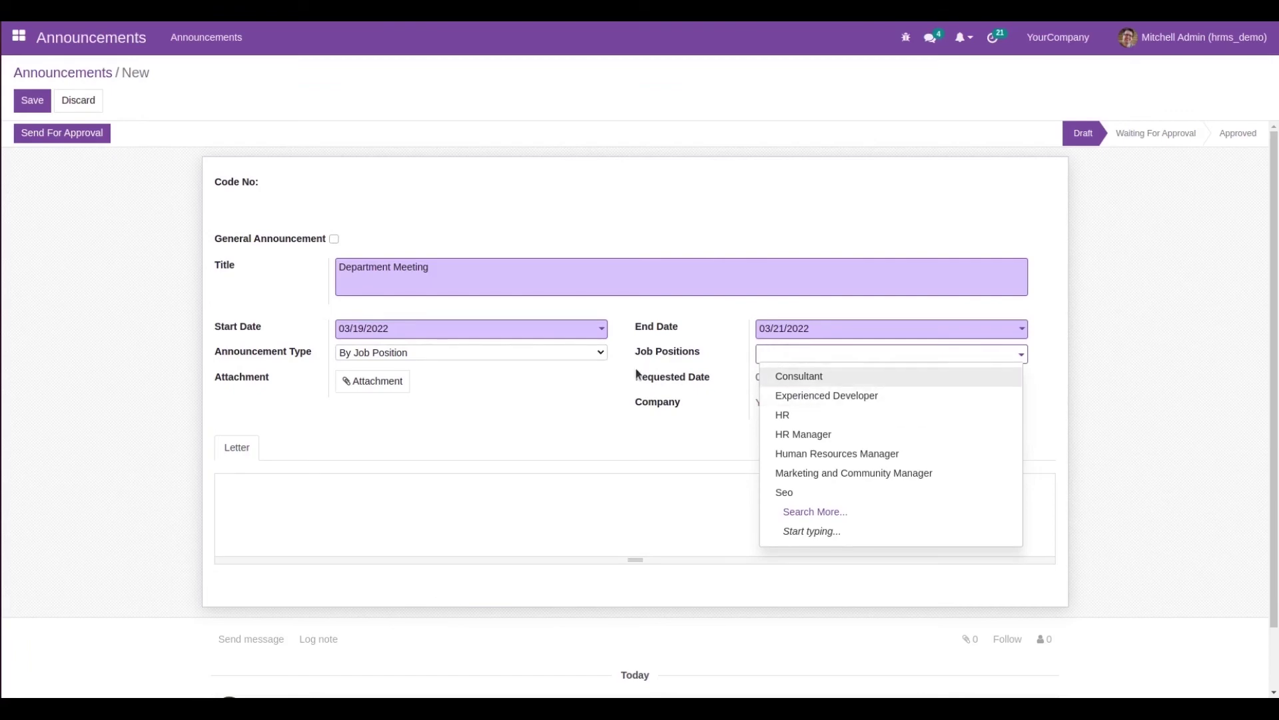
click(572, 357)
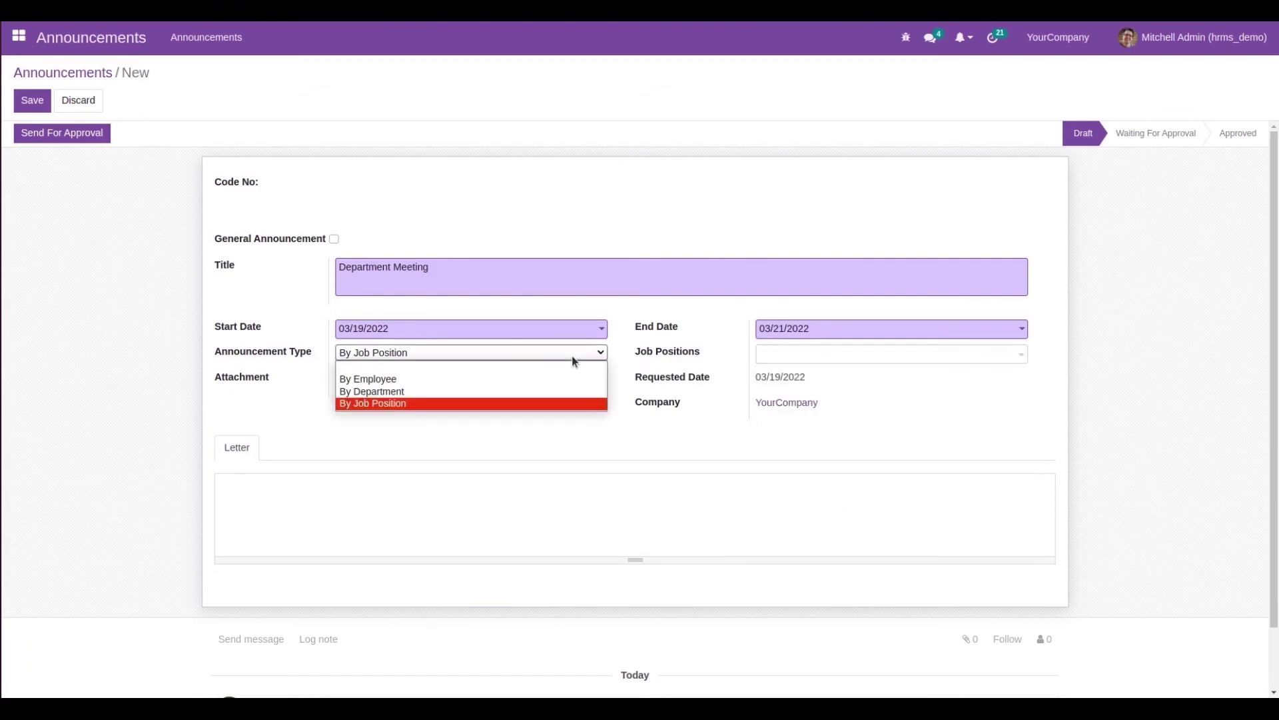
click(467, 393)
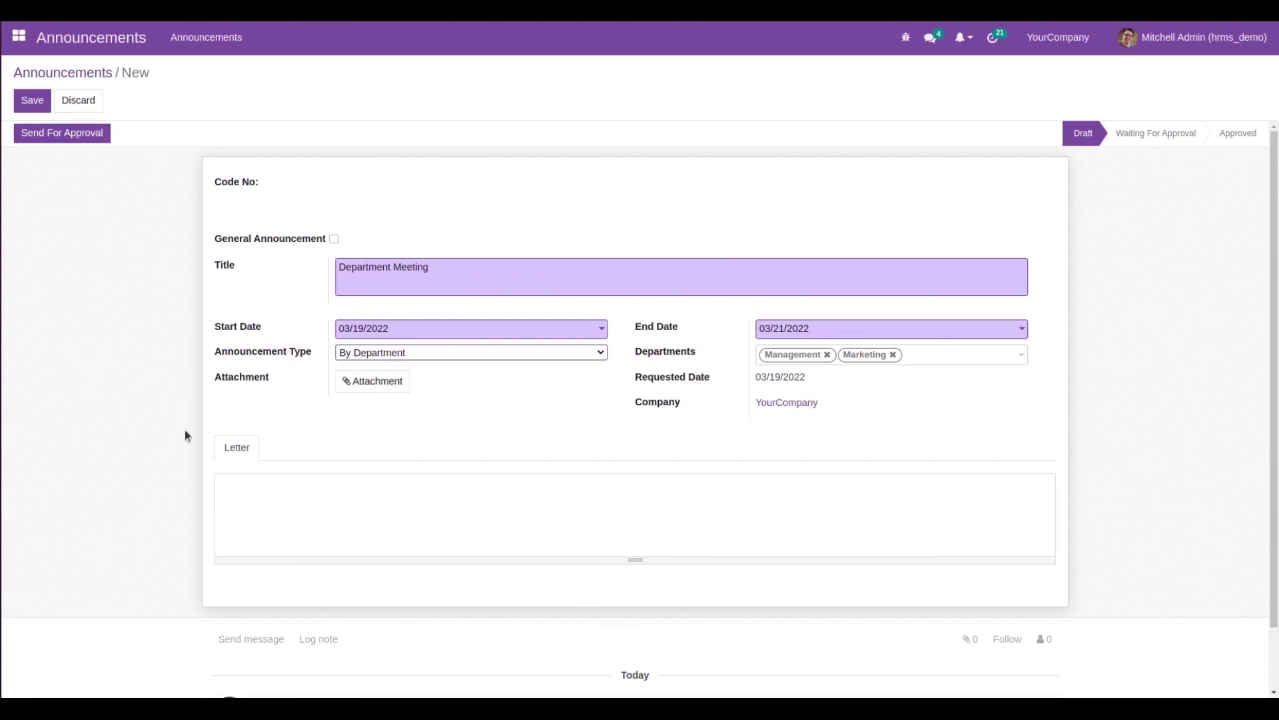
click(35, 104)
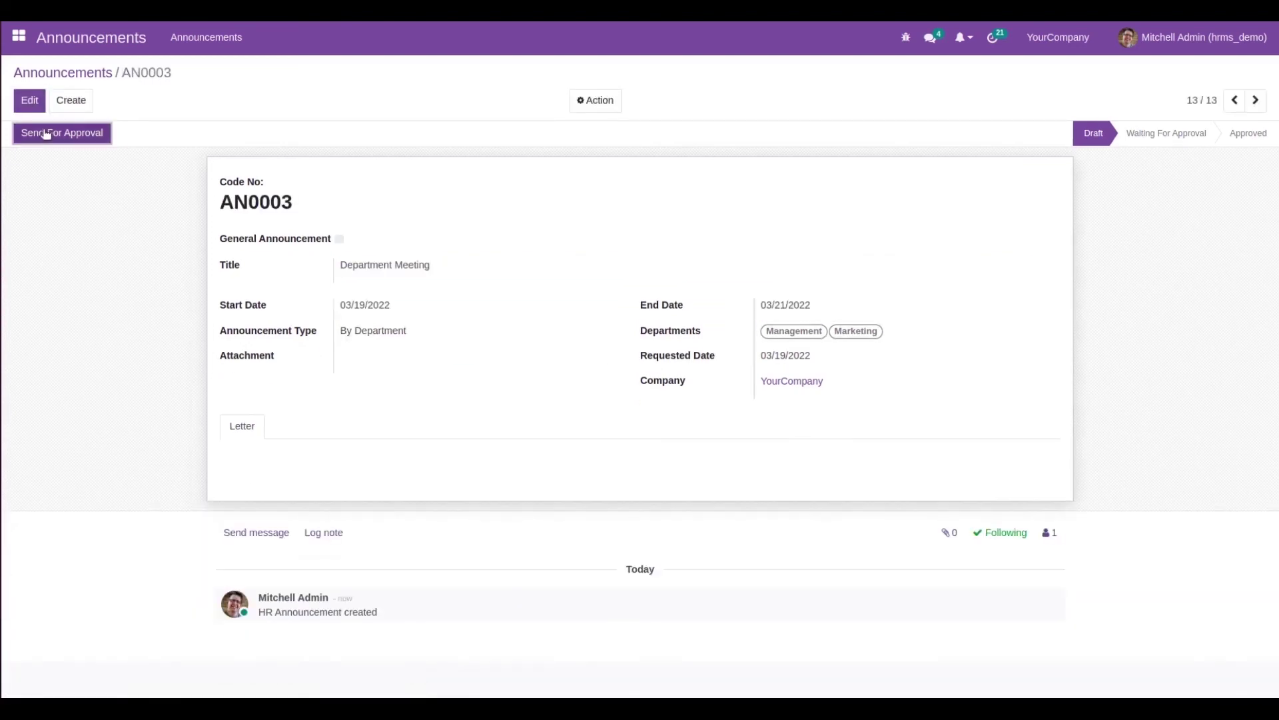
Send AN0003 for approval, approve it, and go back to the Announcements list
click(38, 133)
click(38, 133)
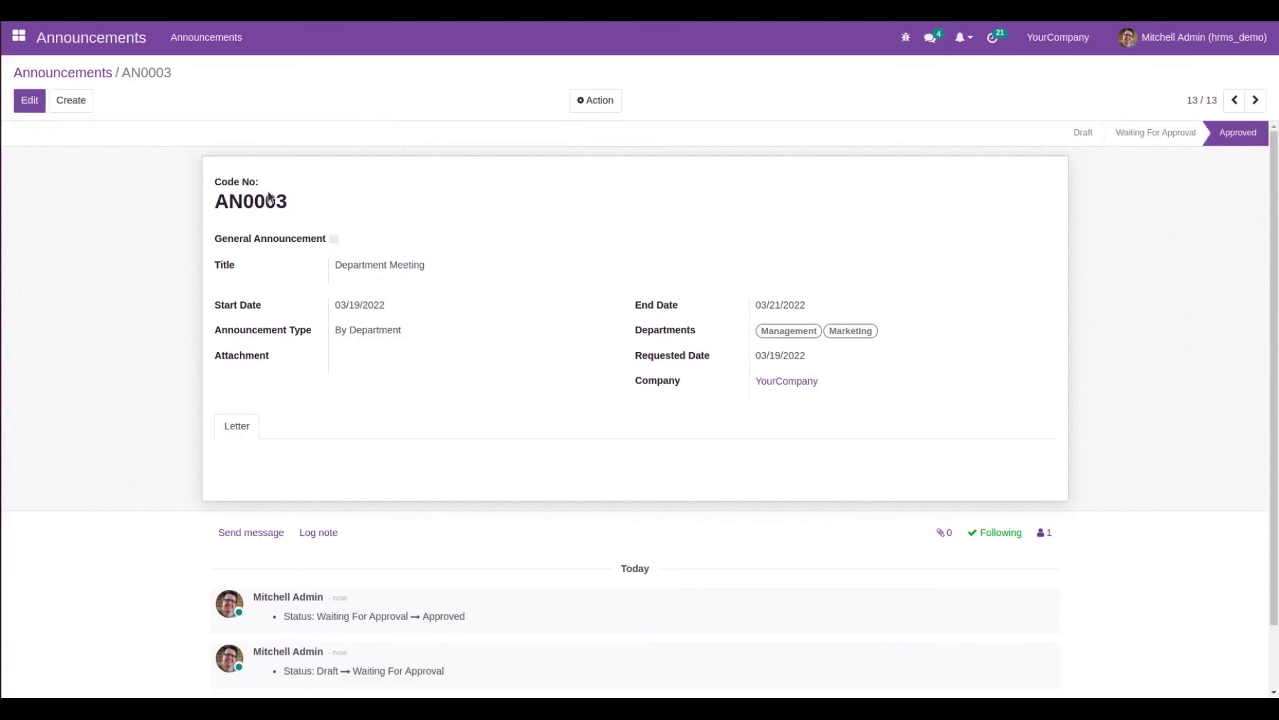
drag(290, 199, 197, 199)
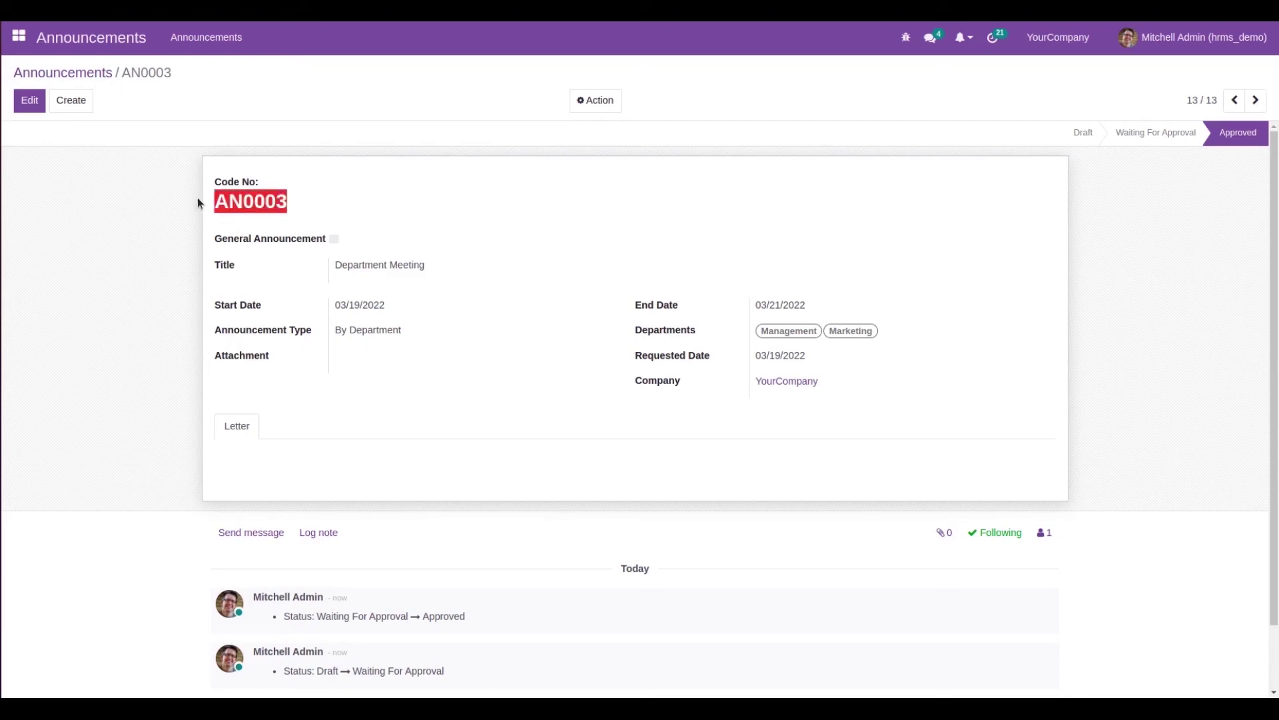
click(342, 189)
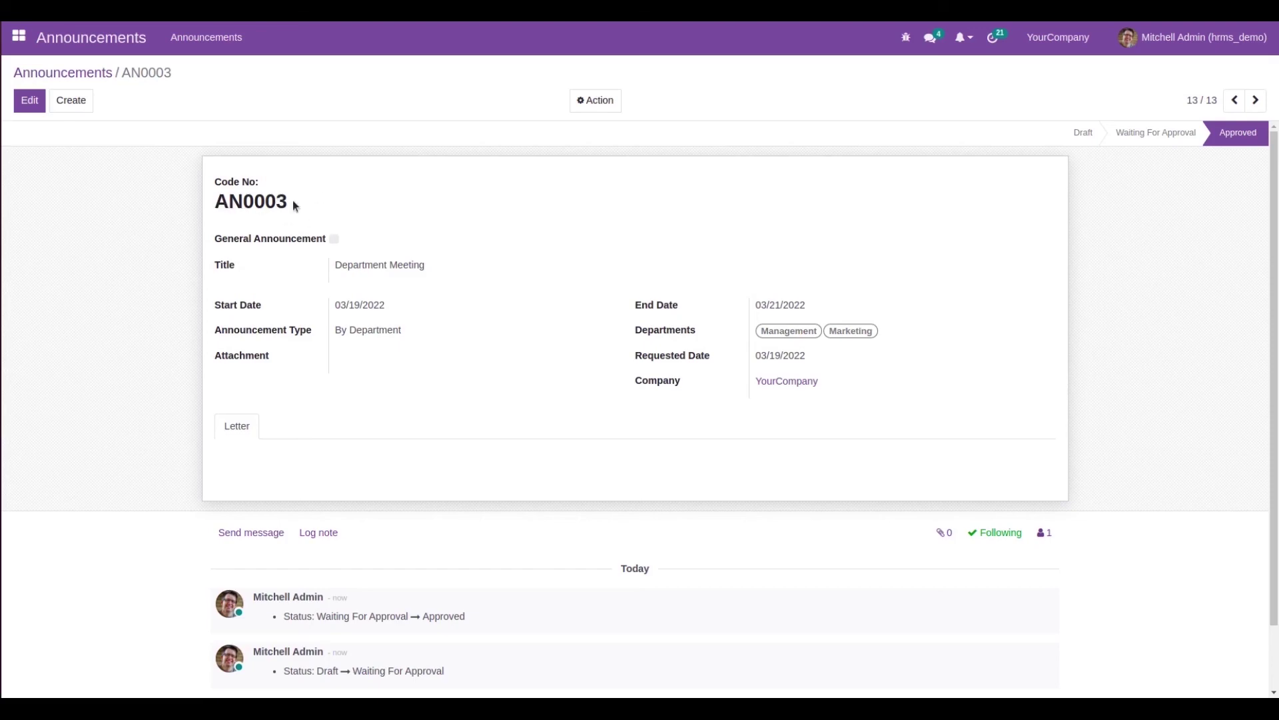
click(99, 75)
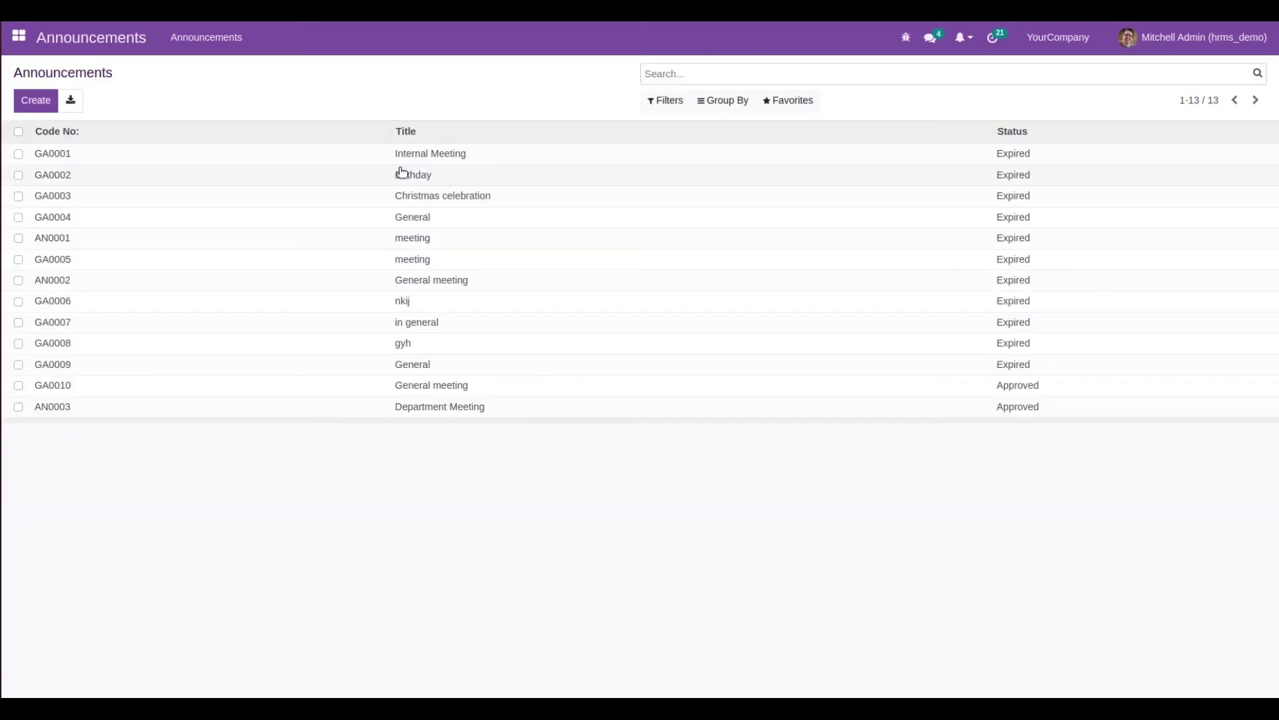